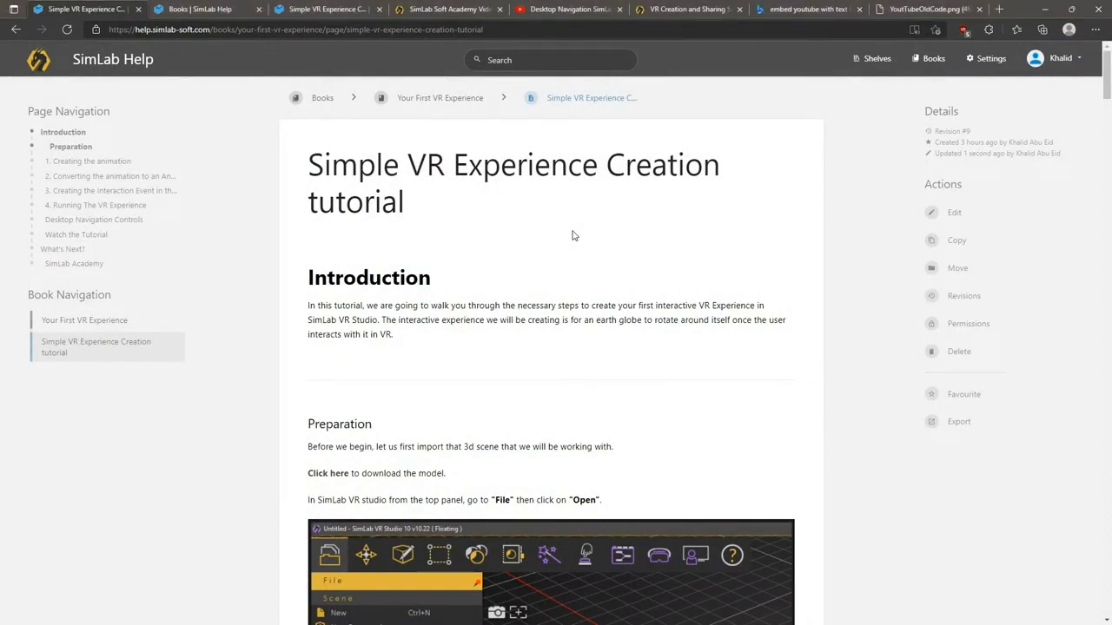
Download Earth_model_01.zim from the Preparation link on the tutorial page.
left_click(333, 482)
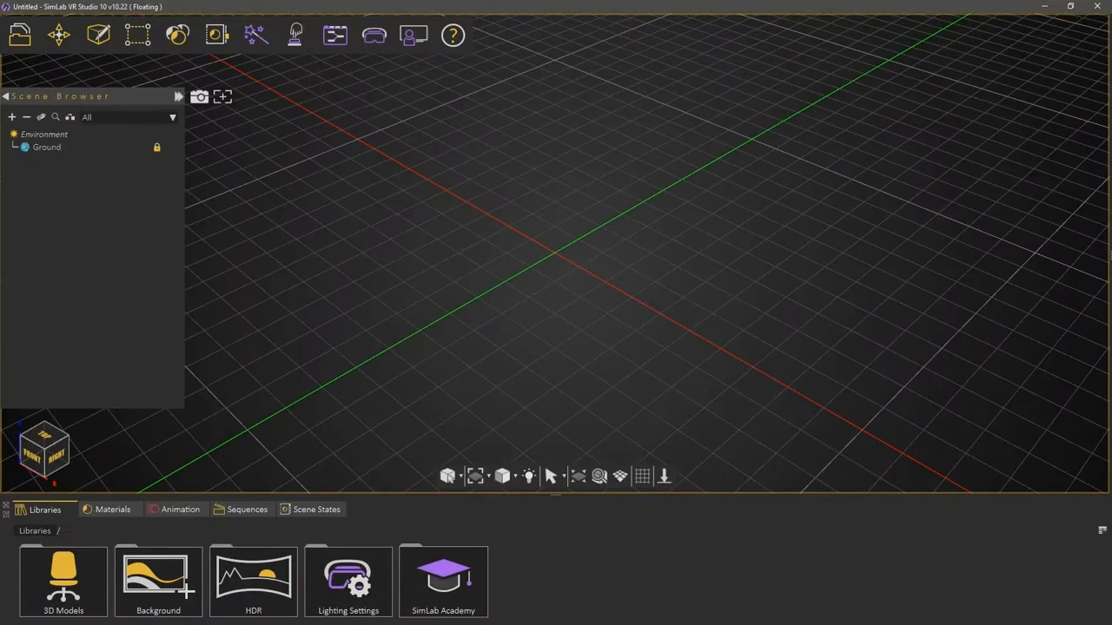
Open Earth_model_01.zim from the Downloads folder using File > Open.
left_click(21, 35)
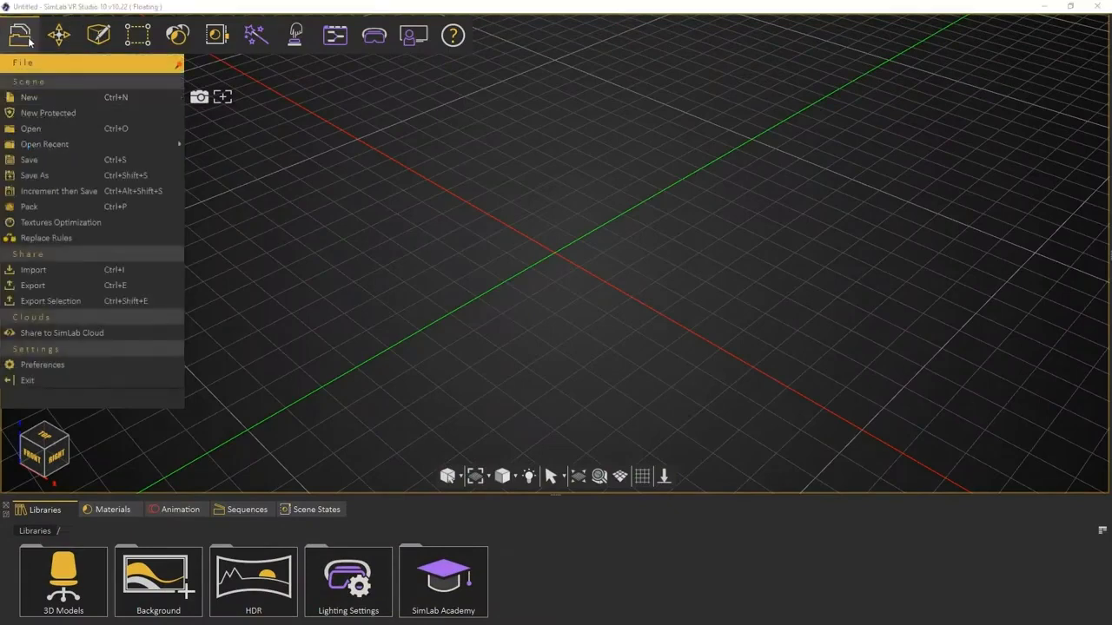
left_click(38, 128)
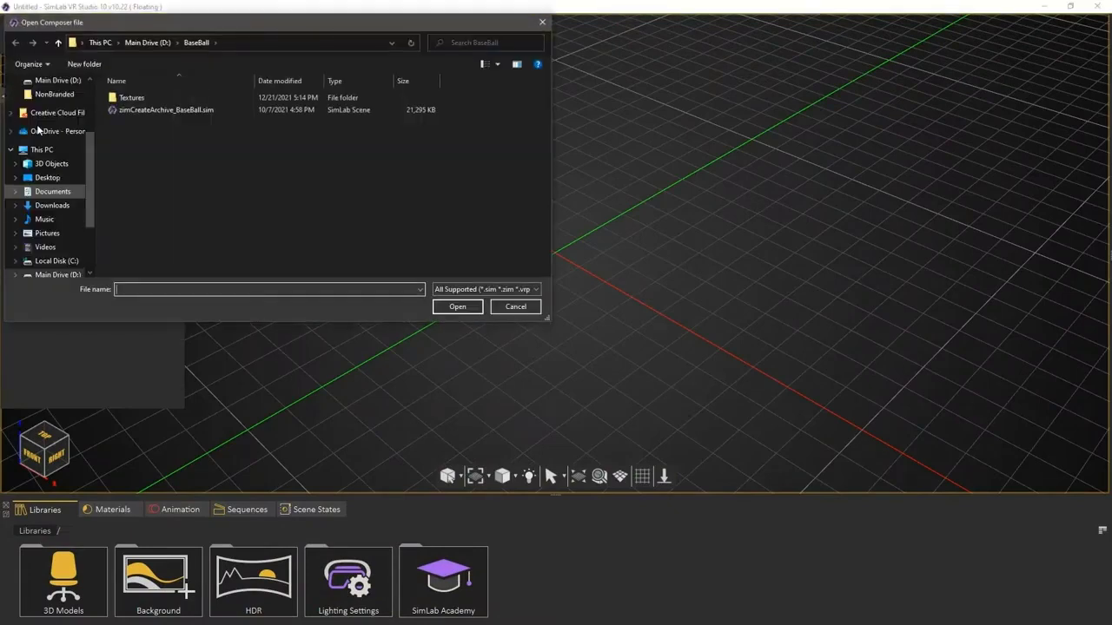
scroll(39, 129, "up", 2)
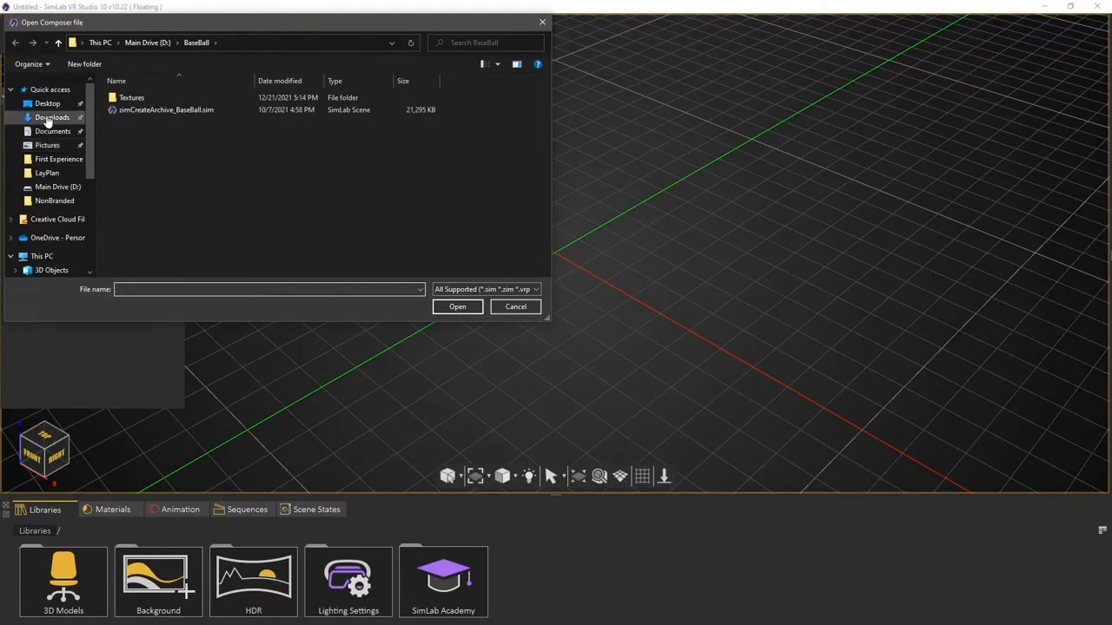
left_click(50, 117)
left_click(127, 119)
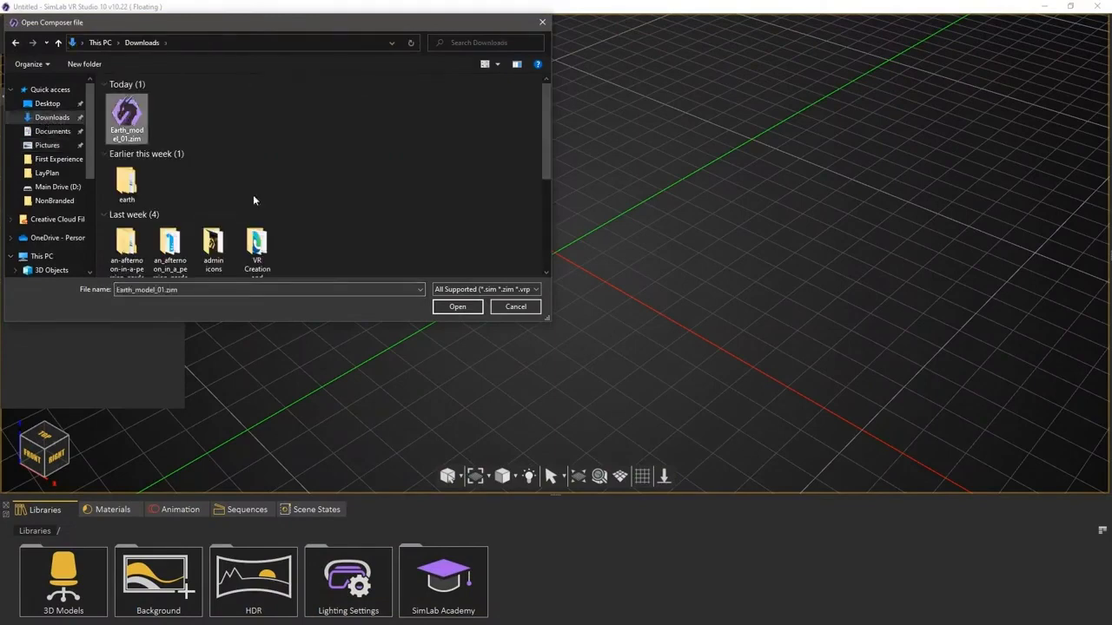
left_click(445, 307)
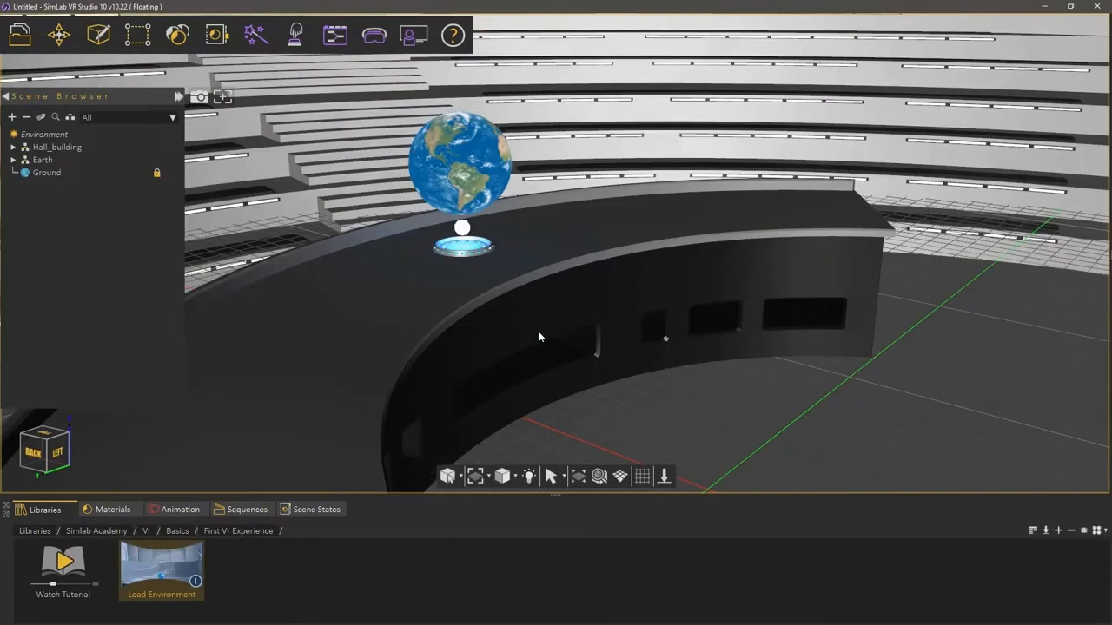
Orbit the viewport so the Earth globe on the desk faces the camera.
left_click_drag(539, 335, 540, 272)
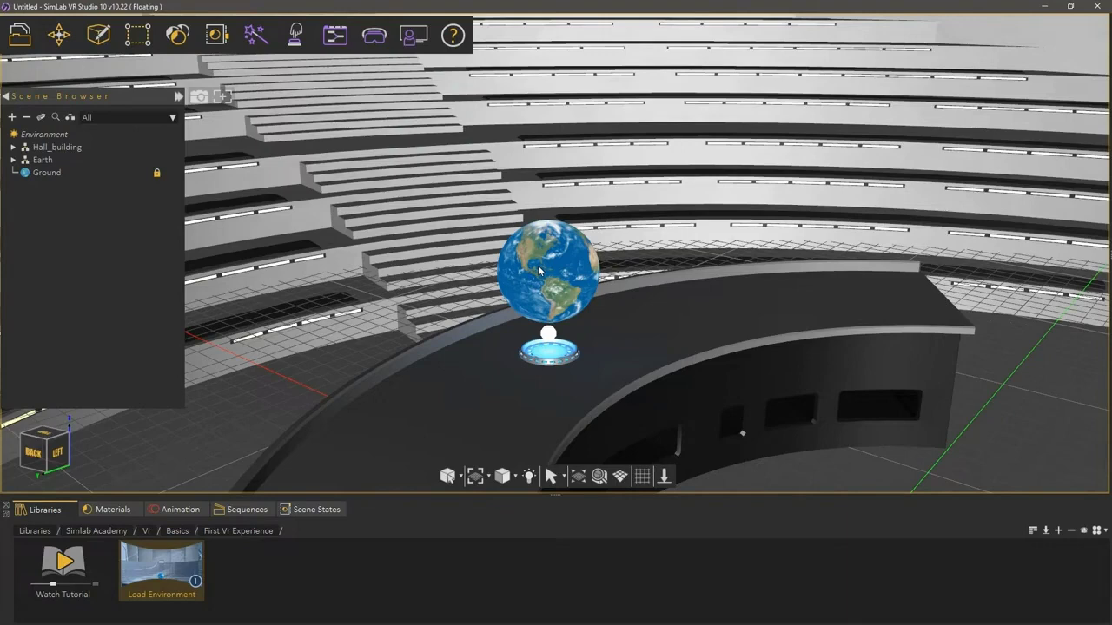
Give the globe a Round Table motion, frames 0–300 at 360°, and play it back.
left_click(538, 271)
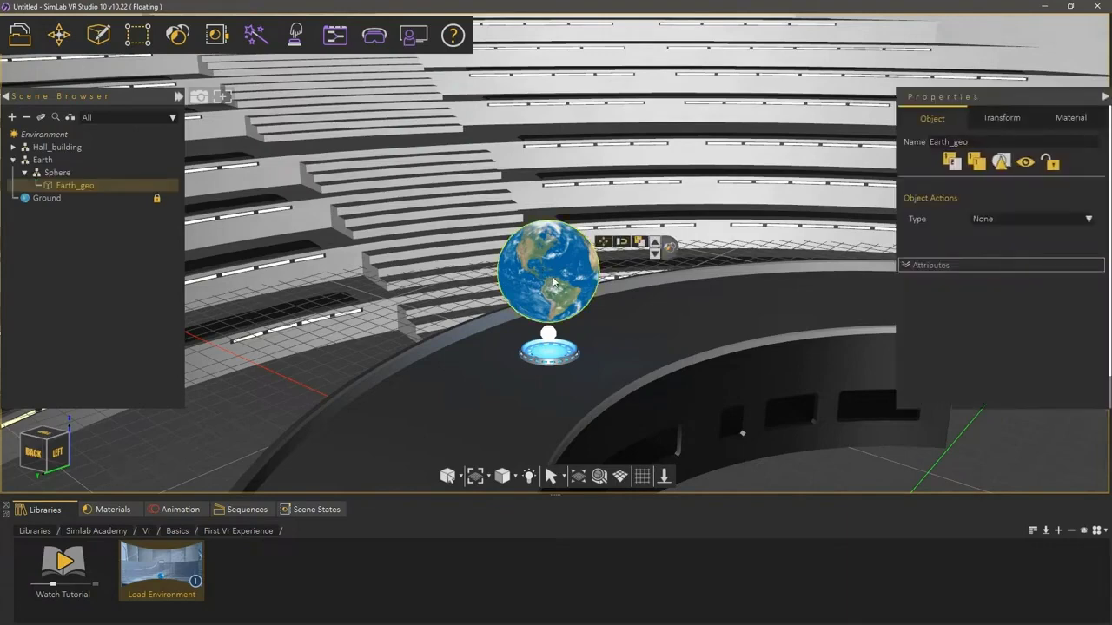
left_click(181, 510)
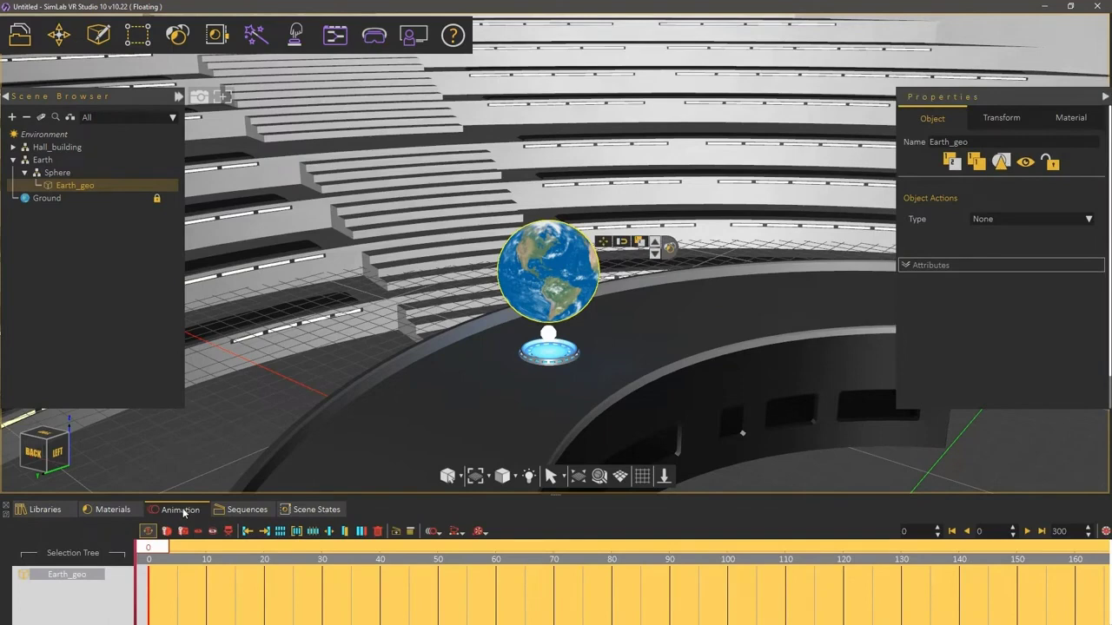
left_click(432, 532)
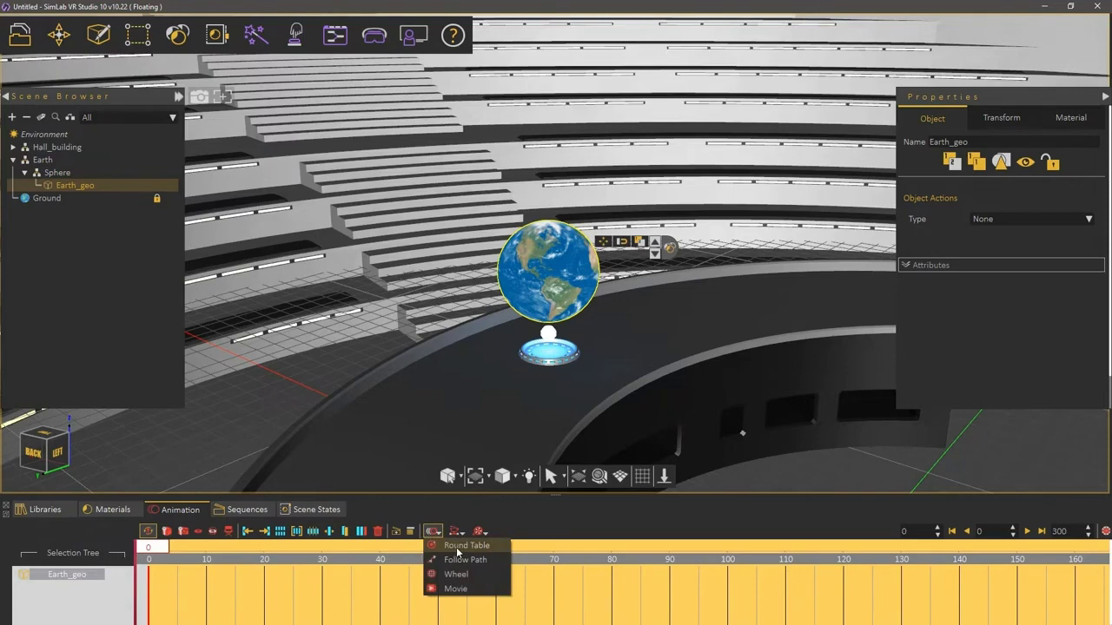
left_click(457, 548)
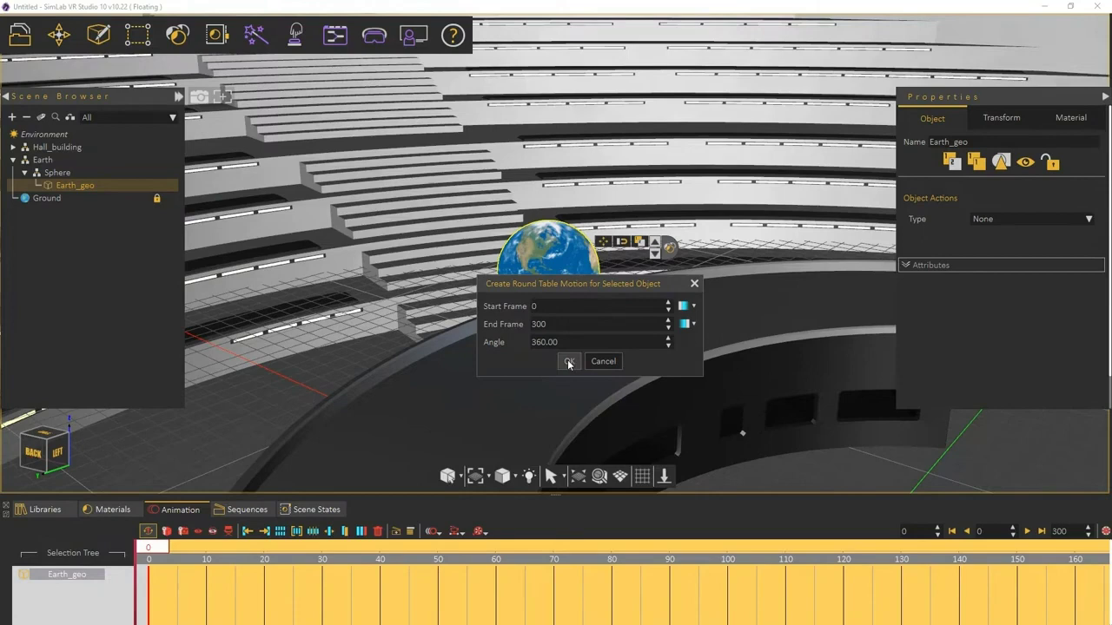
left_click(569, 362)
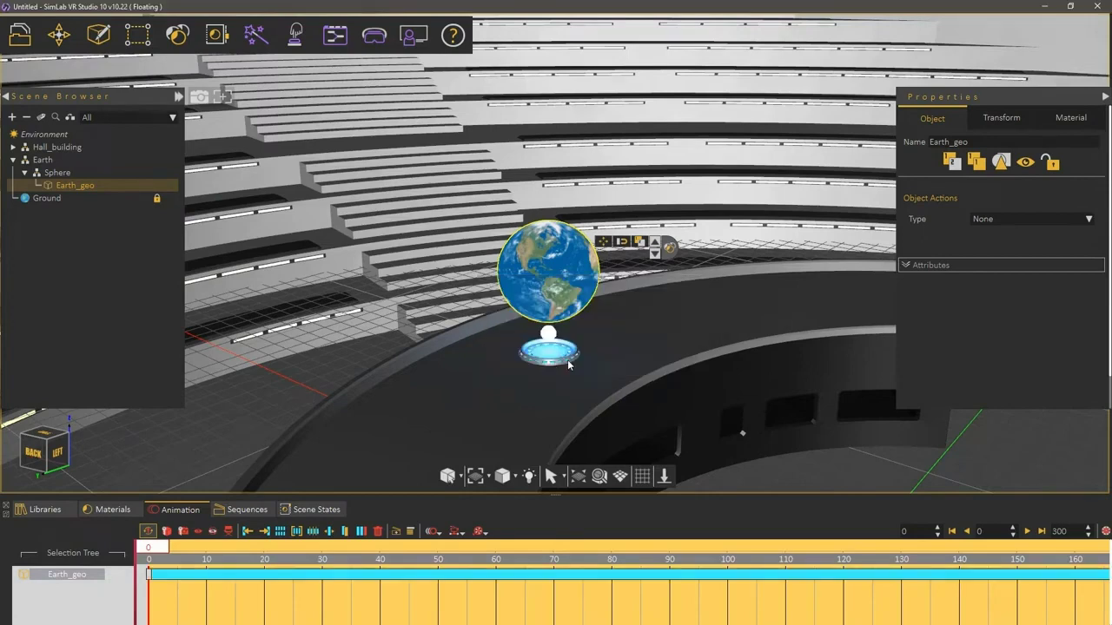
left_click(1027, 531)
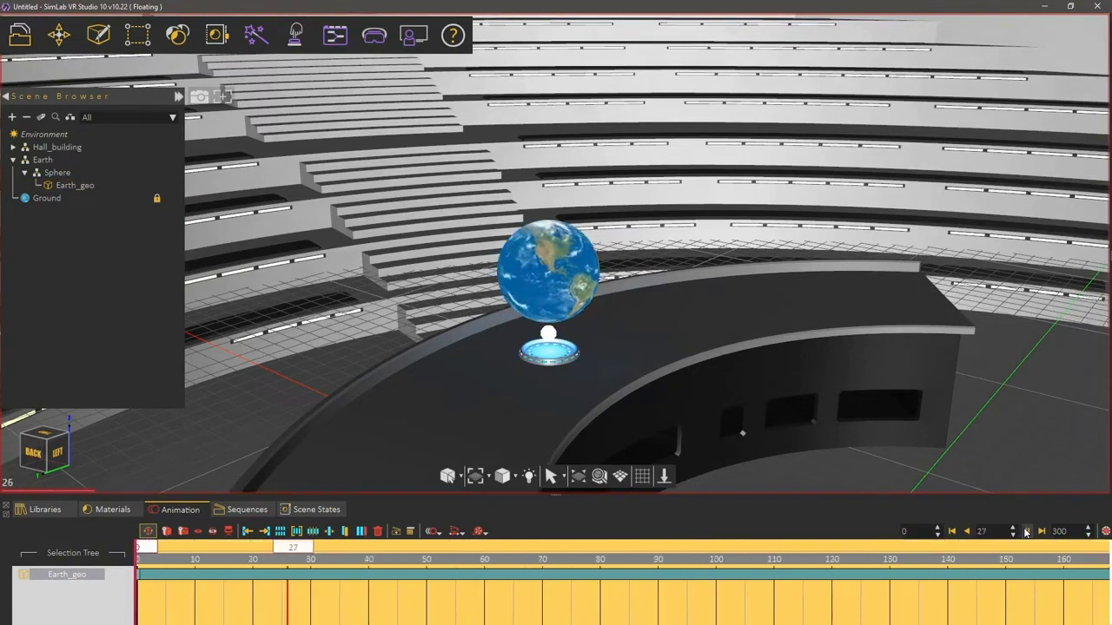
Stop playback at frame 0 and create a 'Rotating_globe' sequence from the Earth_geo track.
left_click(1026, 532)
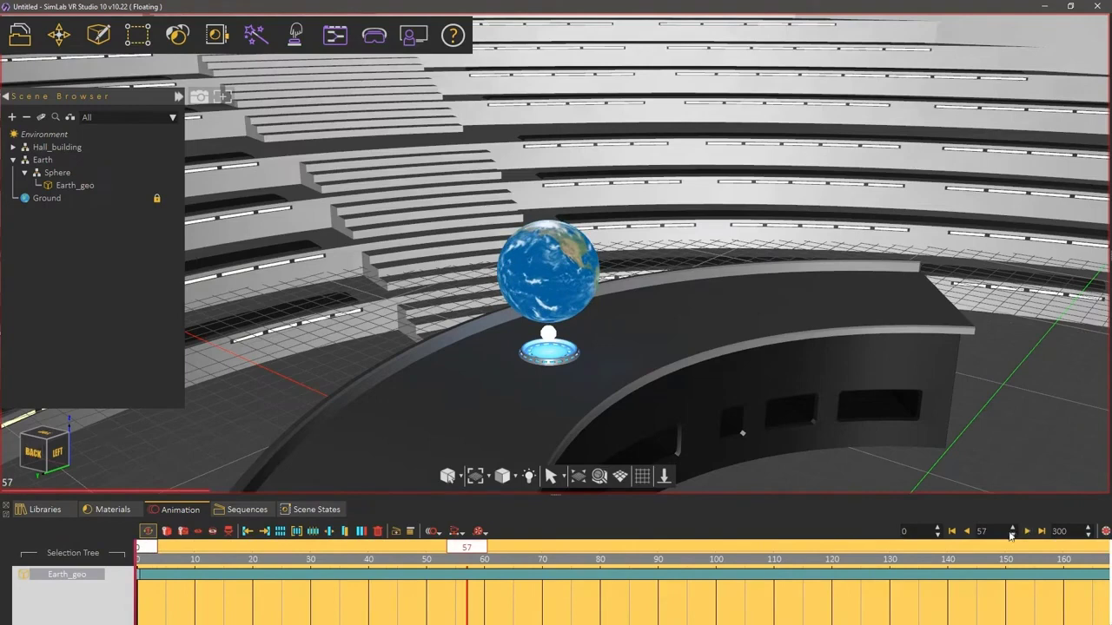
left_click(952, 532)
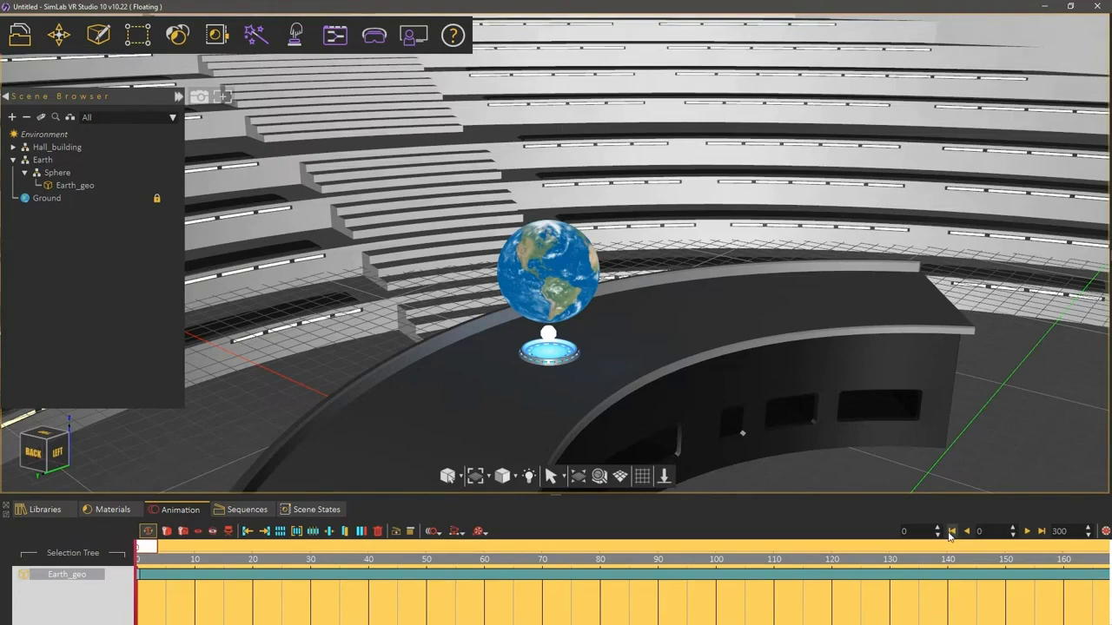
left_click(511, 580)
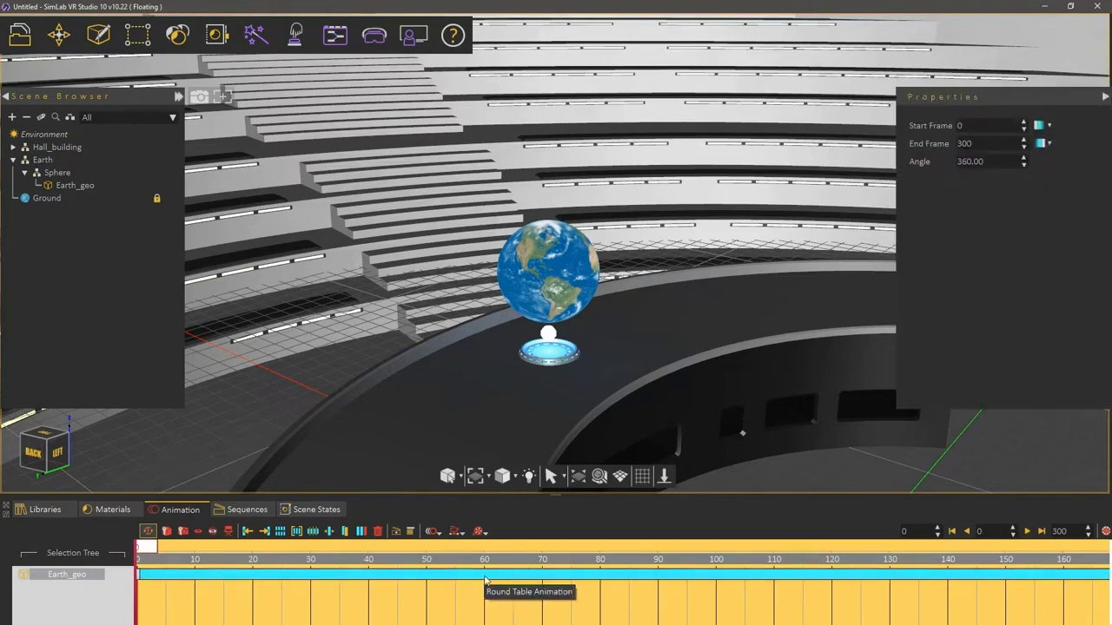
left_click(397, 531)
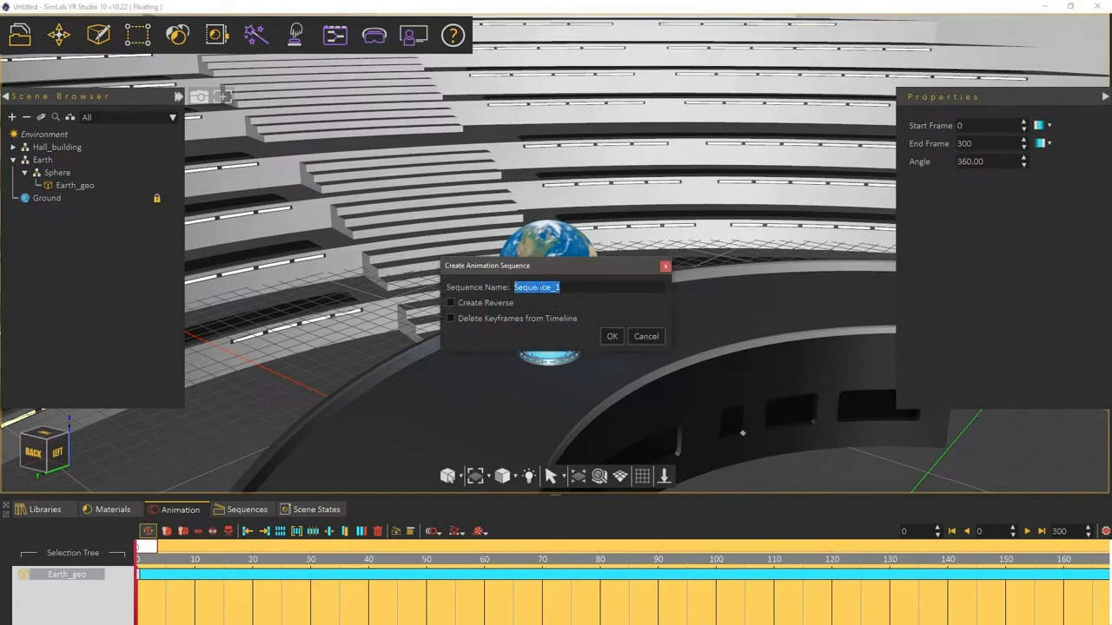
type("Rotating_globe")
left_click(611, 337)
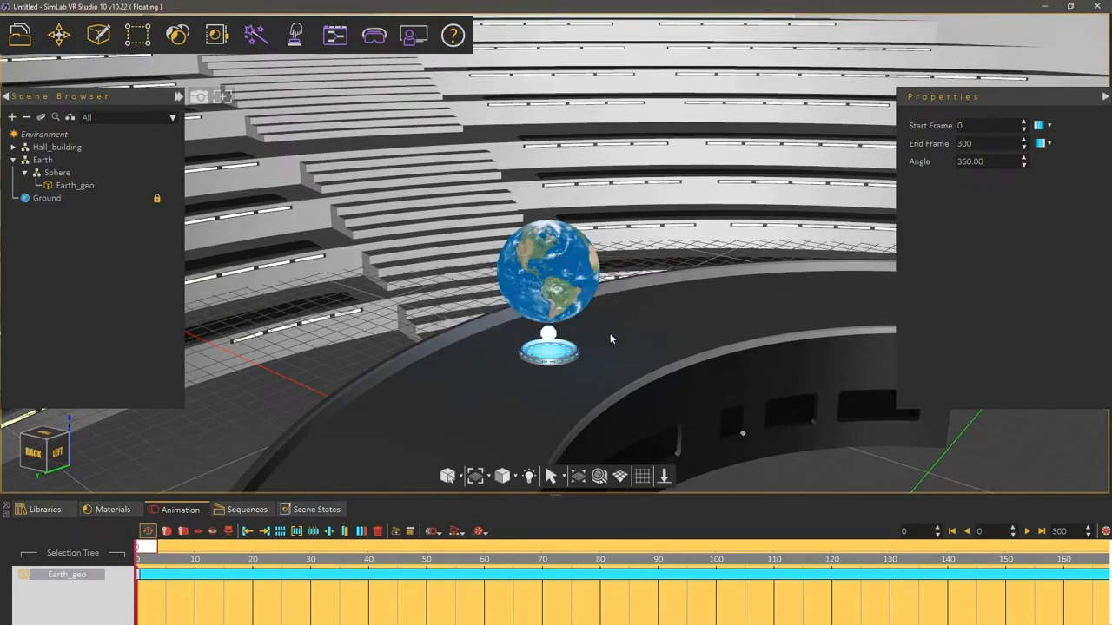
Select Rotating_globe in the Sequences list and launch the Training Builder.
left_click(247, 509)
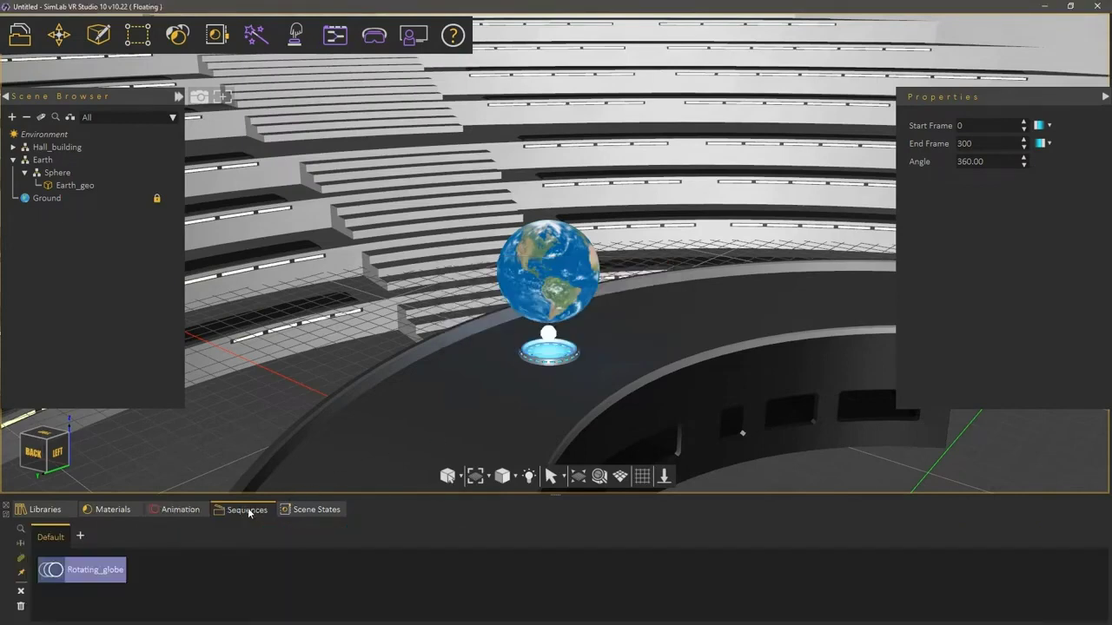
left_click(104, 570)
left_click(336, 35)
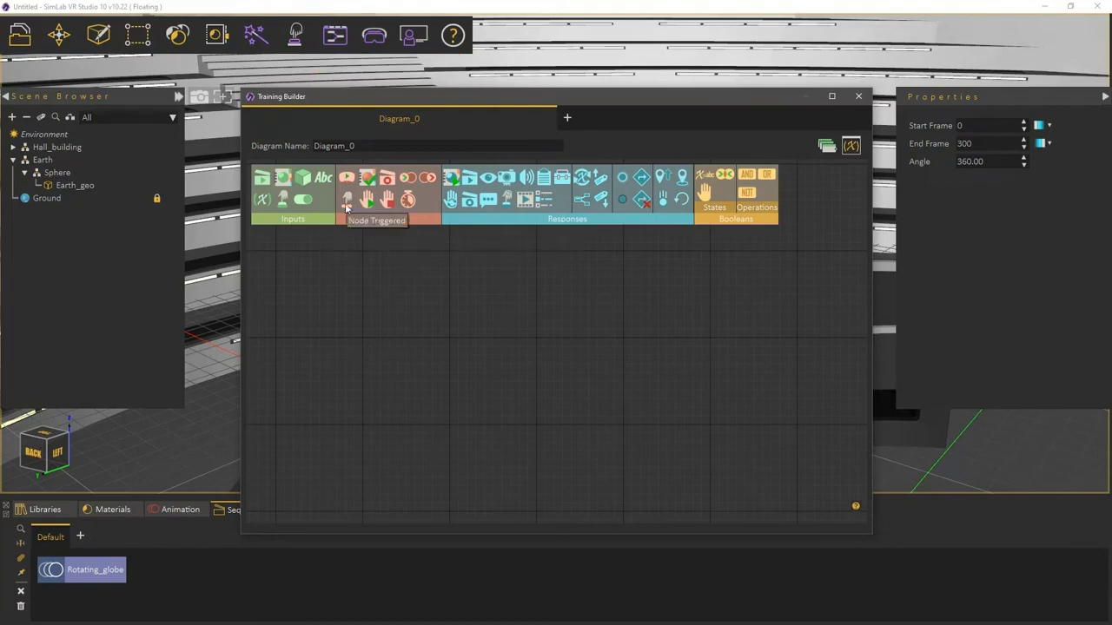
Add a Node Triggered event and assign the Earth_geo globe as its SceneNode.
left_click_drag(346, 202, 394, 285)
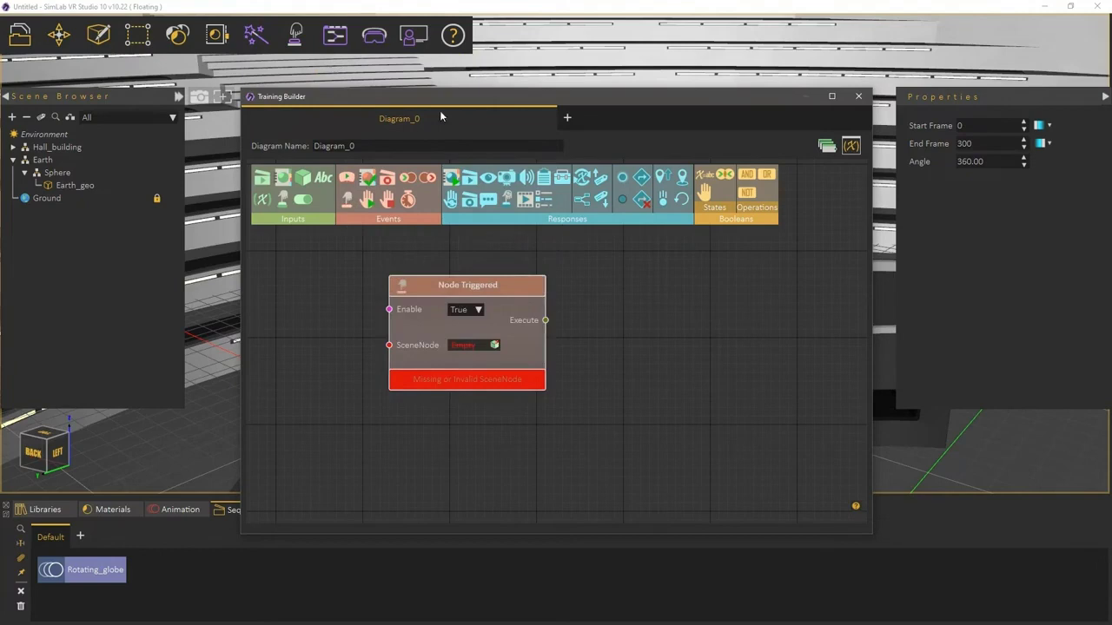
left_click_drag(445, 97, 473, 318)
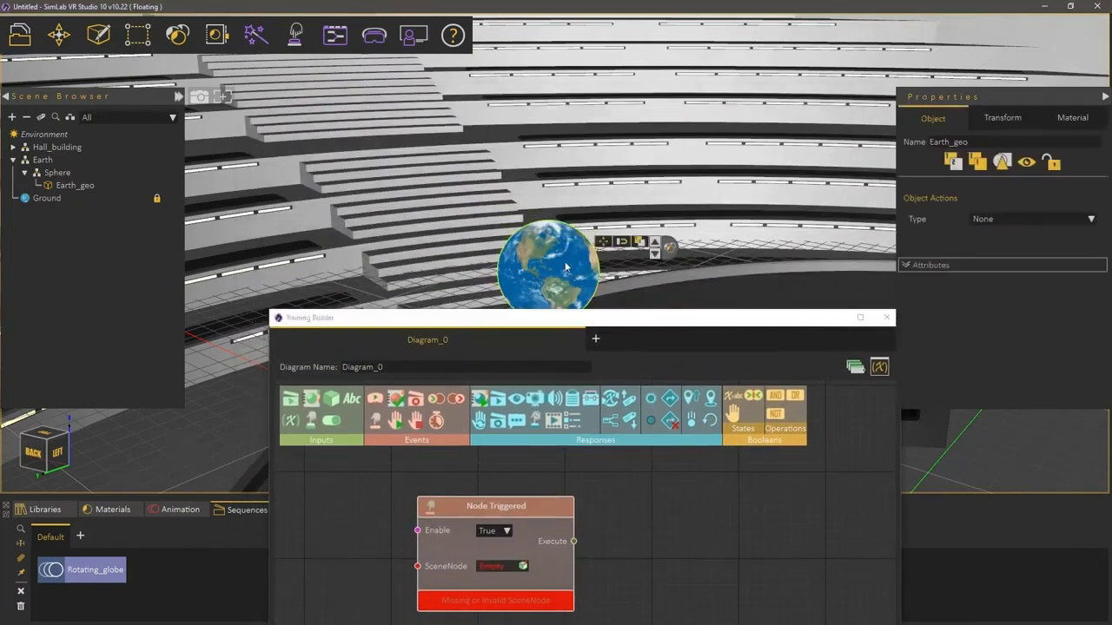
left_click(570, 287)
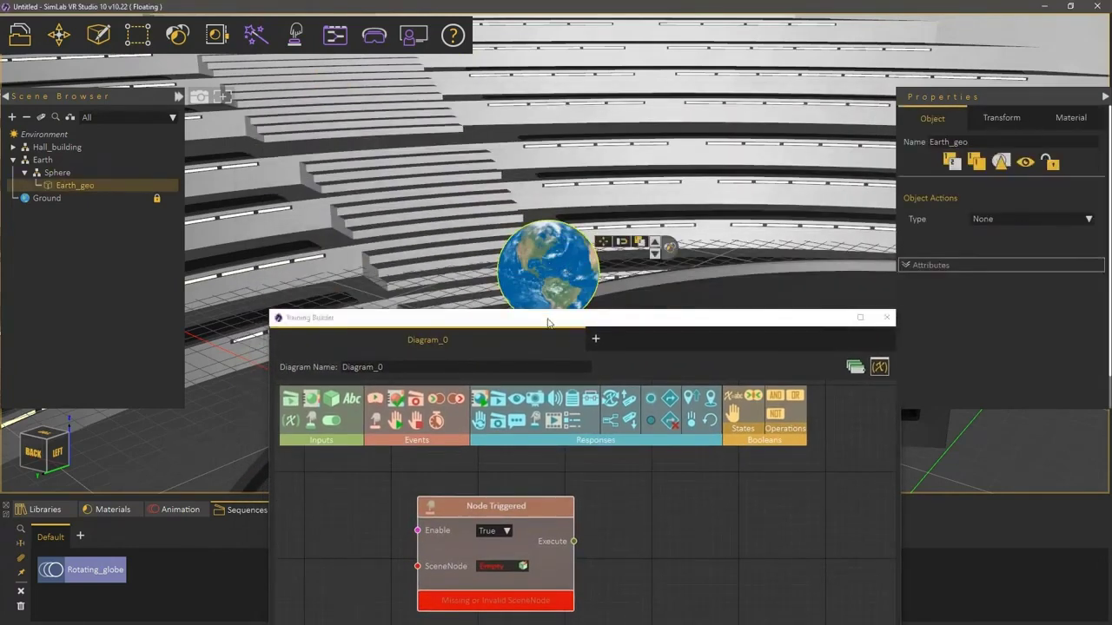
left_click_drag(551, 318, 464, 163)
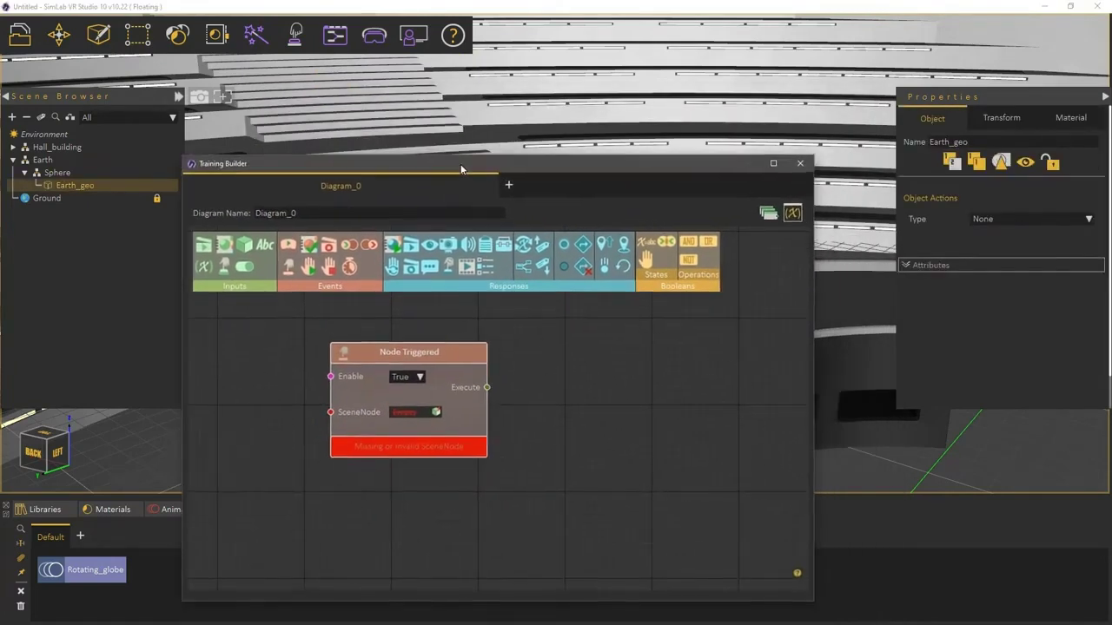
left_click(436, 413)
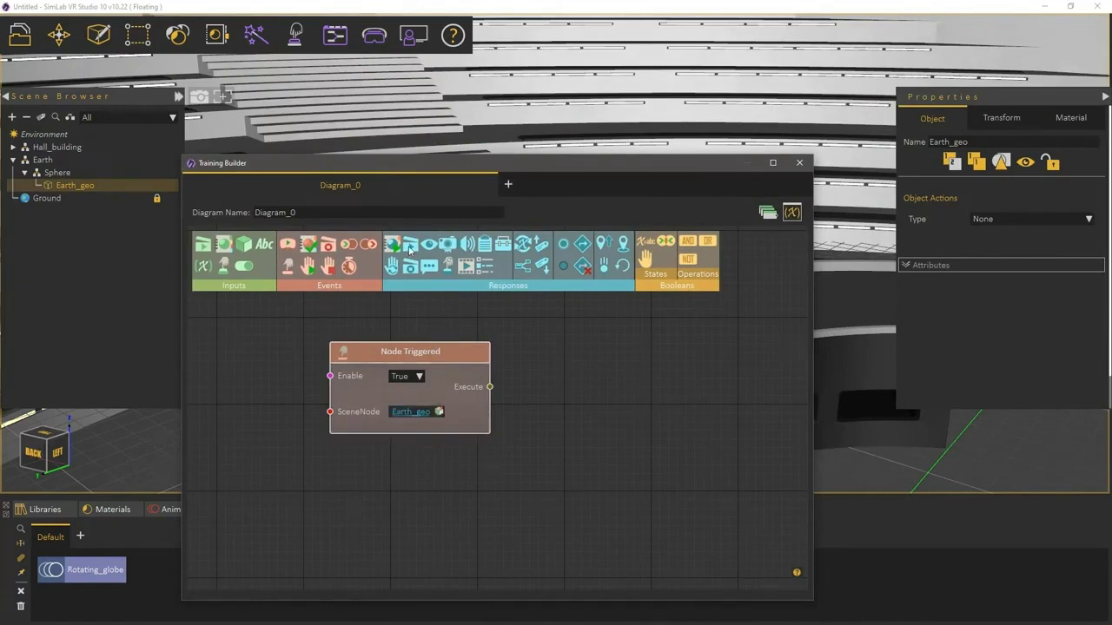
Add a Play Sequence node and attach the Rotating_globe sequence to it.
left_click(607, 391)
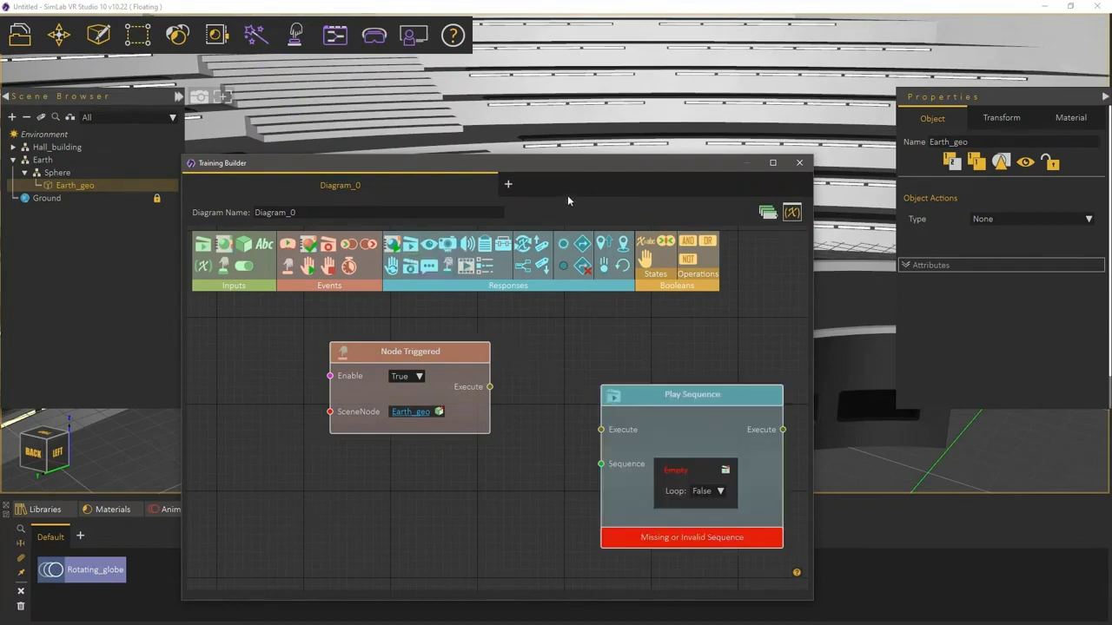
left_click_drag(560, 162, 576, 76)
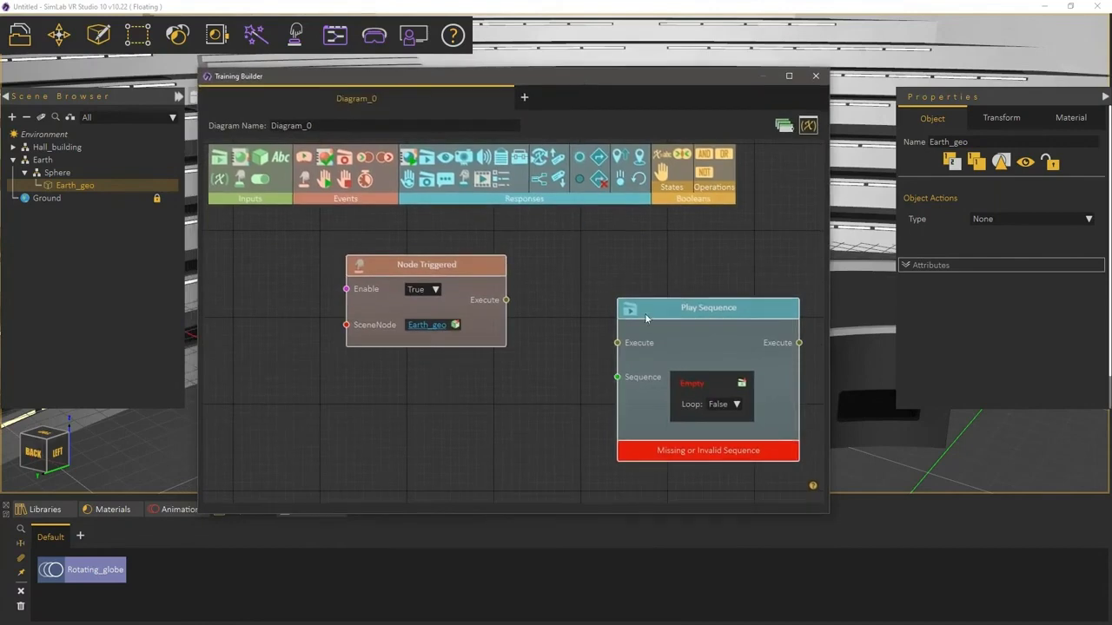
left_click(108, 578)
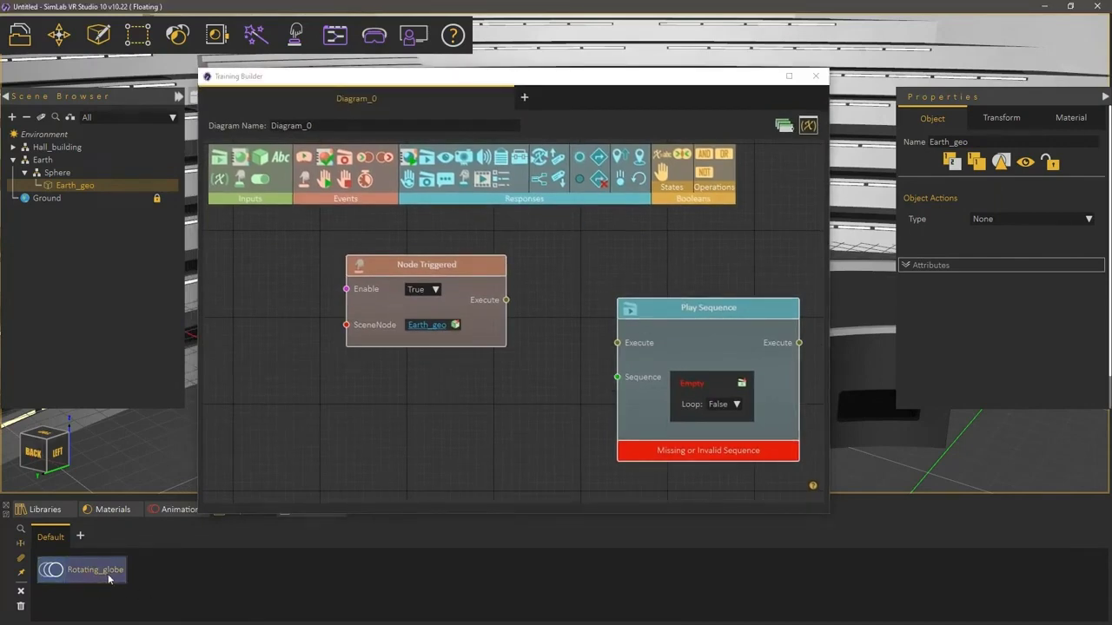
left_click_drag(108, 579, 742, 386)
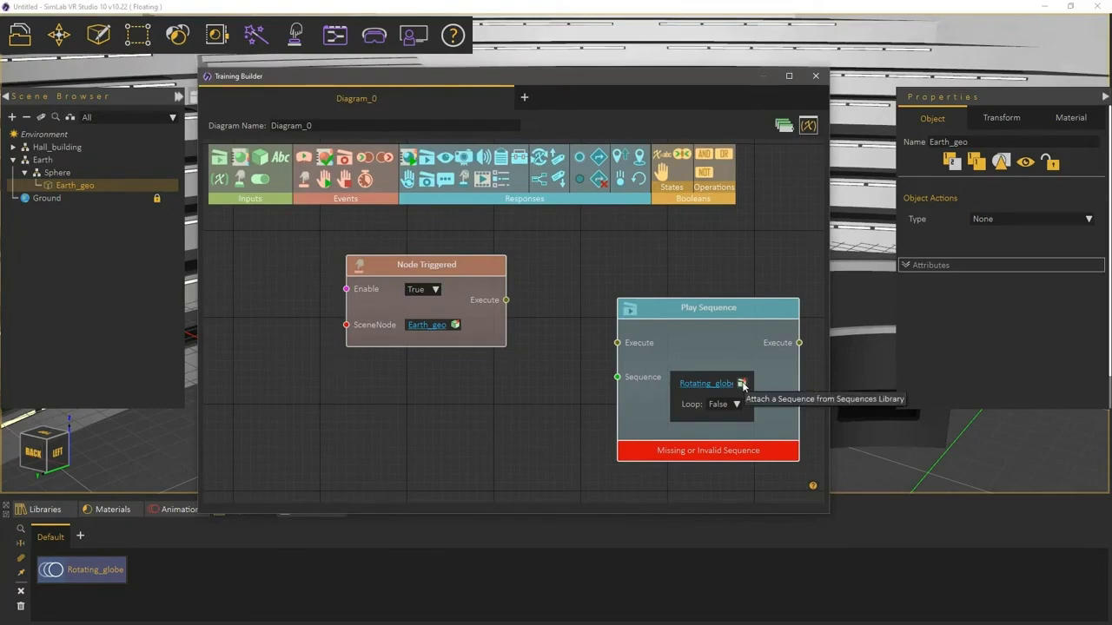
left_click_drag(666, 312, 657, 289)
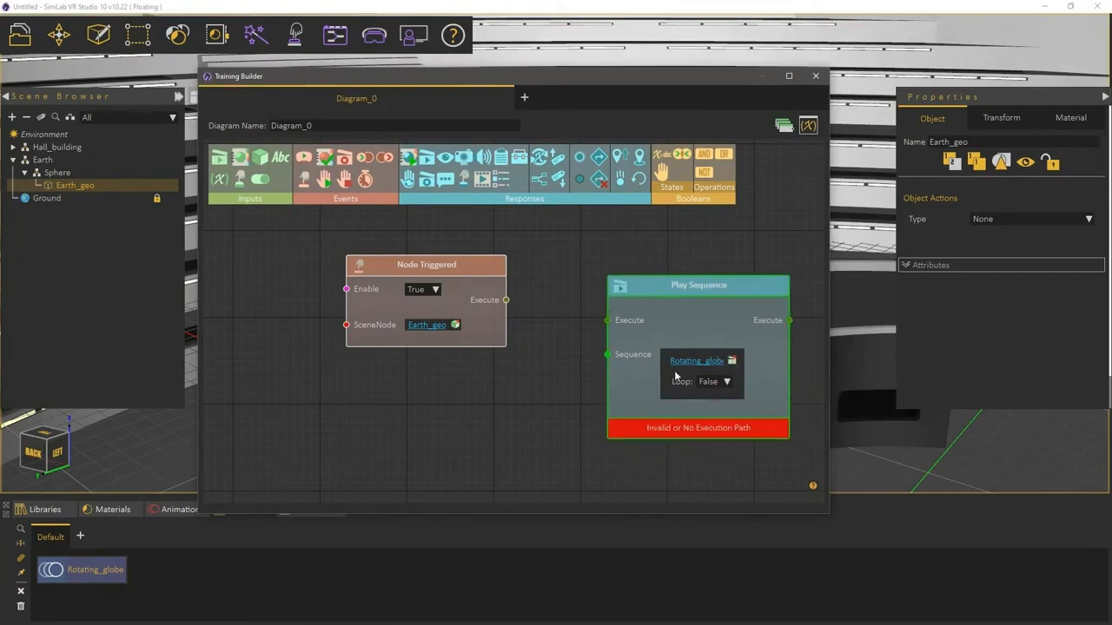
Set Loop to True and connect Node Triggered's Execute output to Play Sequence.
left_click(719, 387)
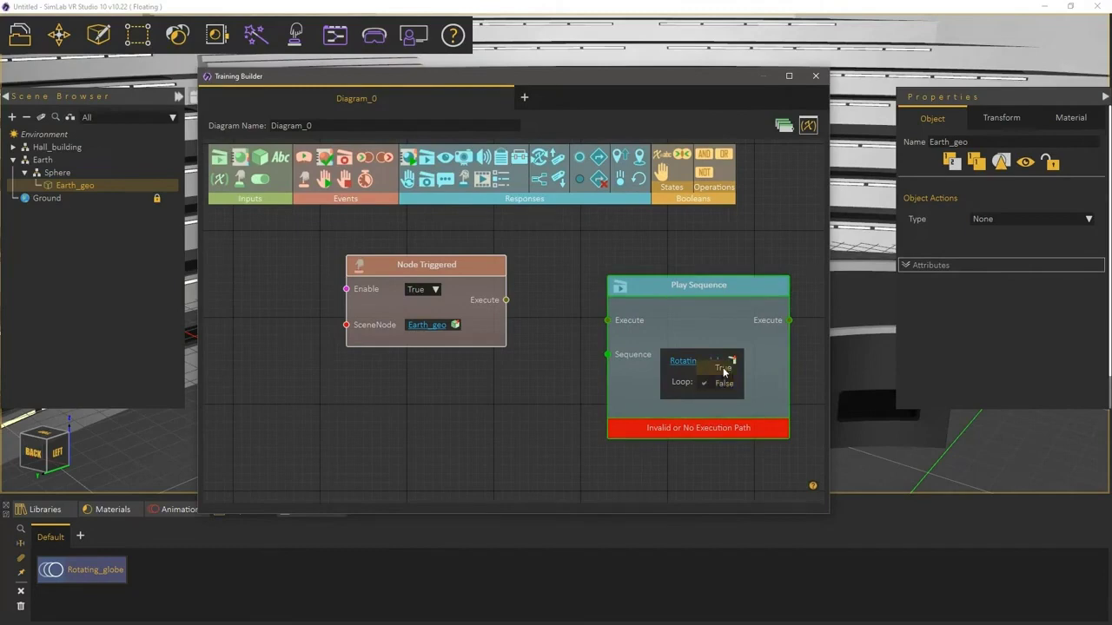
left_click(724, 369)
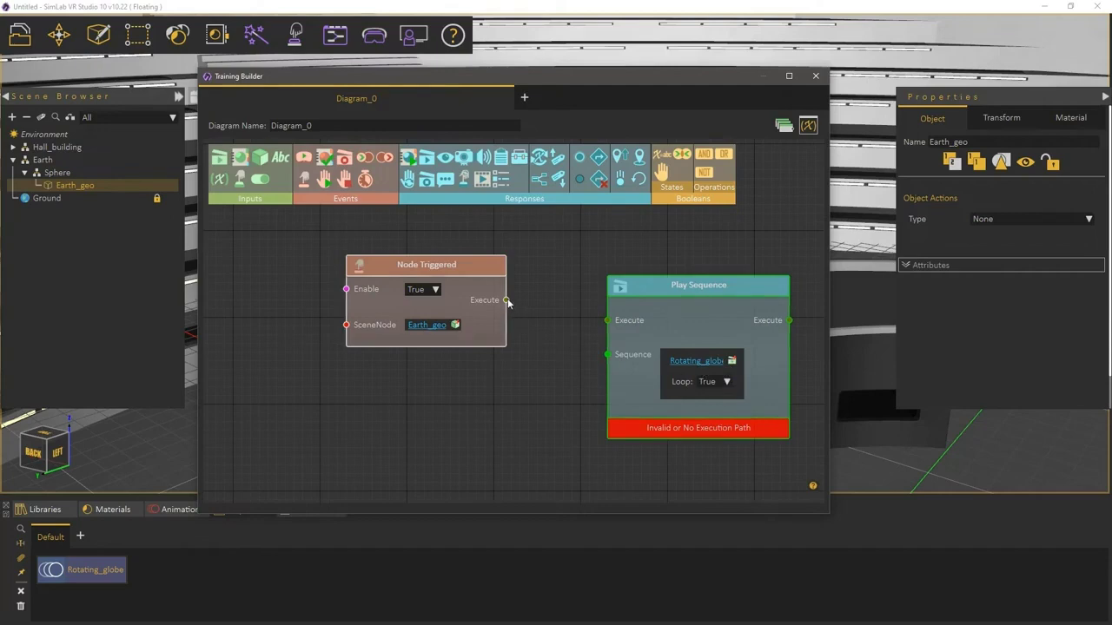
left_click_drag(506, 299, 607, 321)
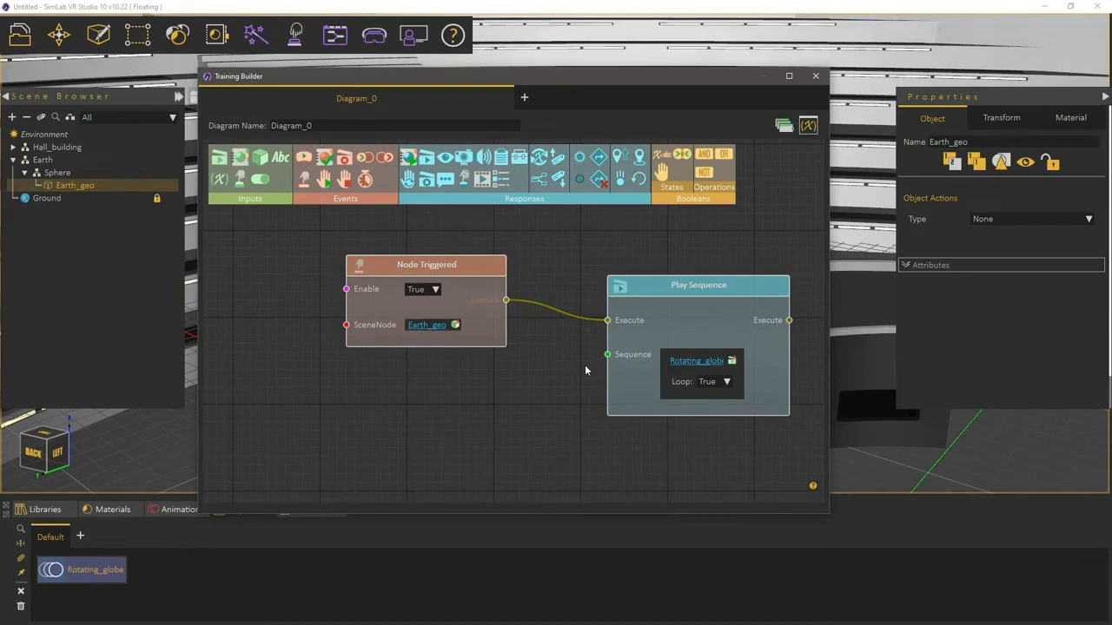
Close the Training Builder and open the Viewer Modes dialog via VR Viewer > Show in Viewer.
left_click(815, 76)
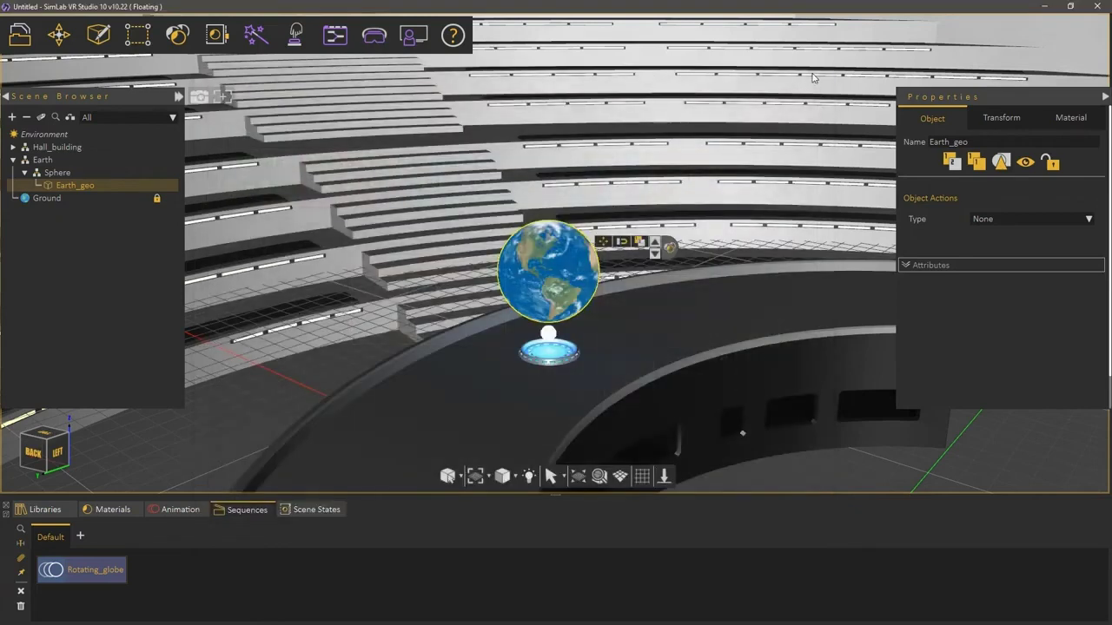
left_click(377, 50)
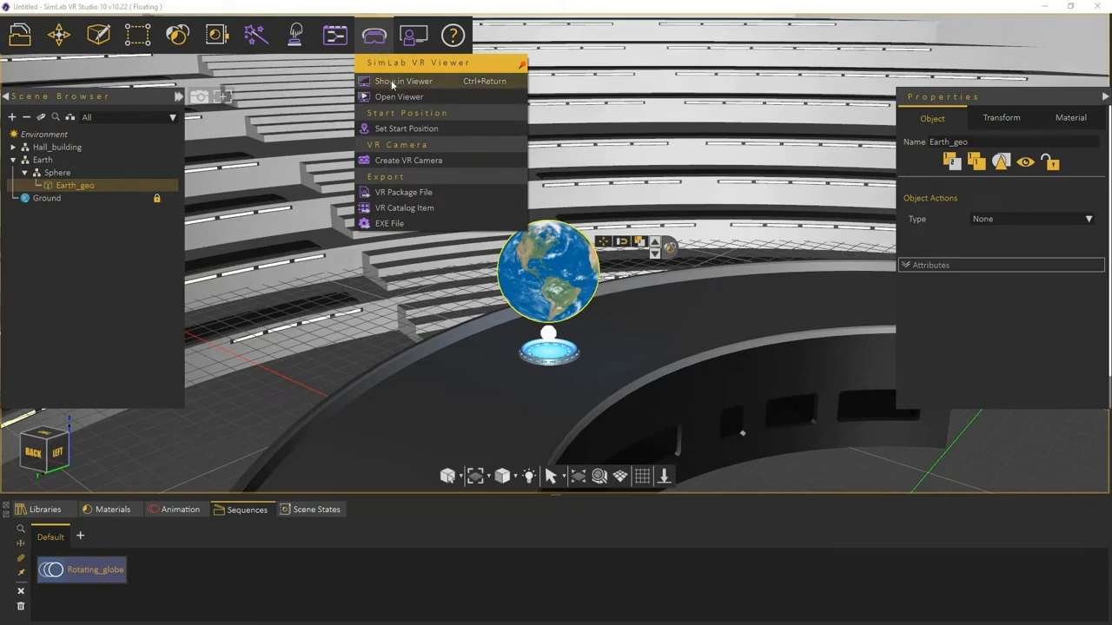
left_click(392, 83)
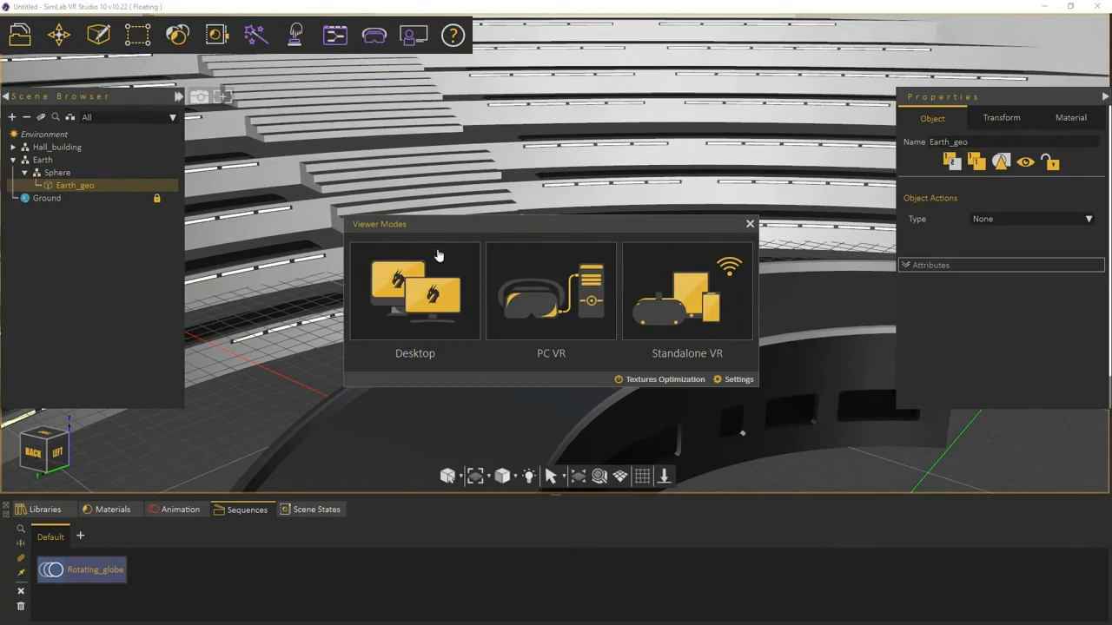
left_click(441, 304)
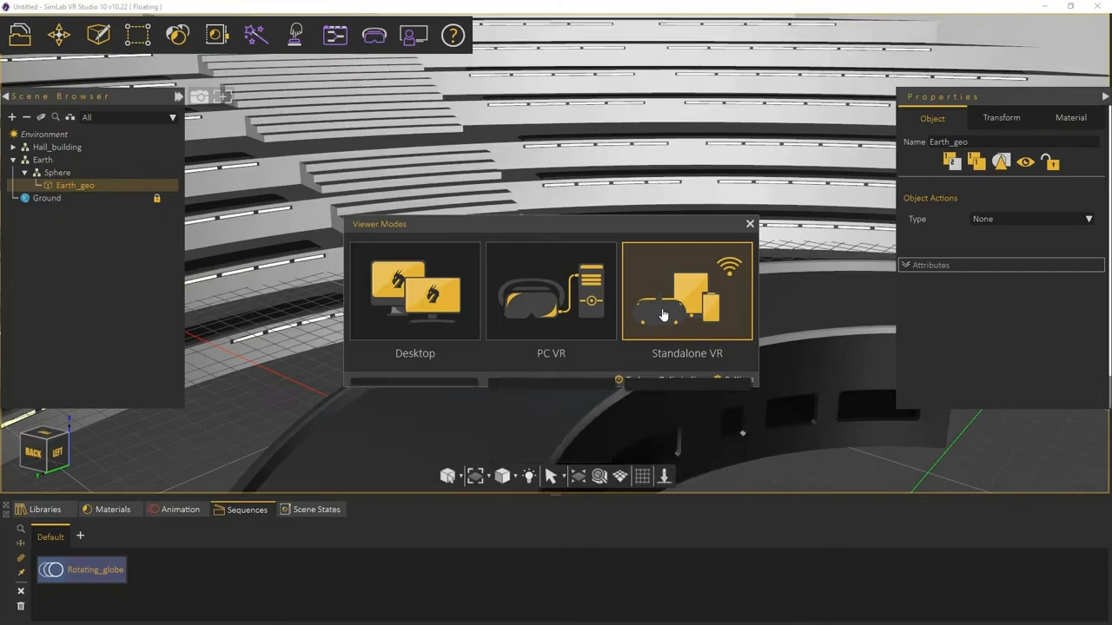
Launch the Desktop viewer and confirm the viewer start position snap.
left_click(442, 314)
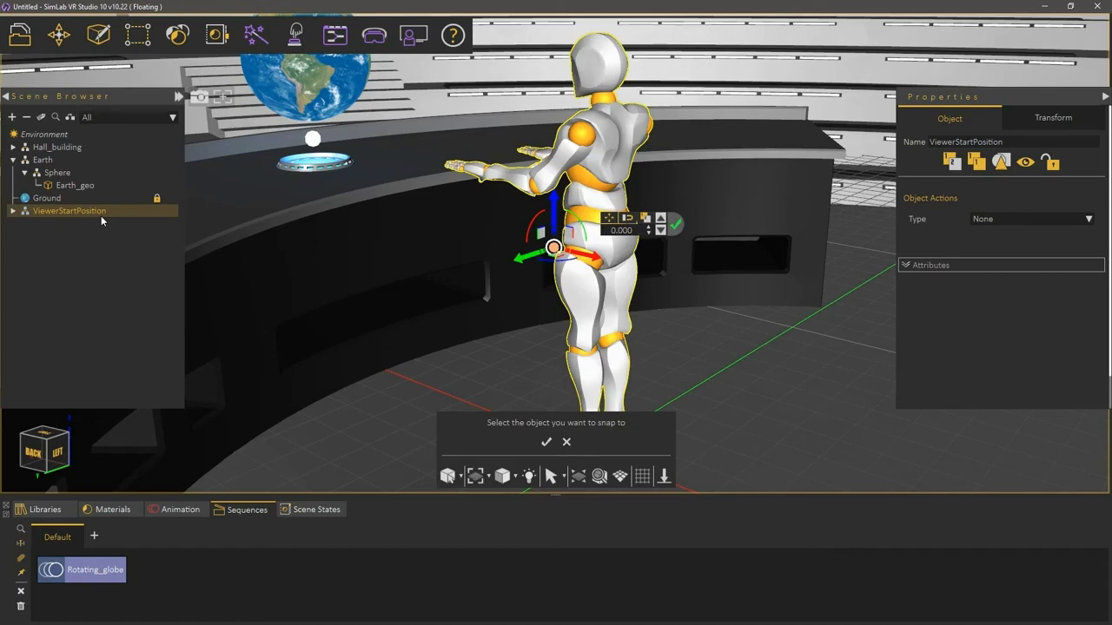
left_click(544, 443)
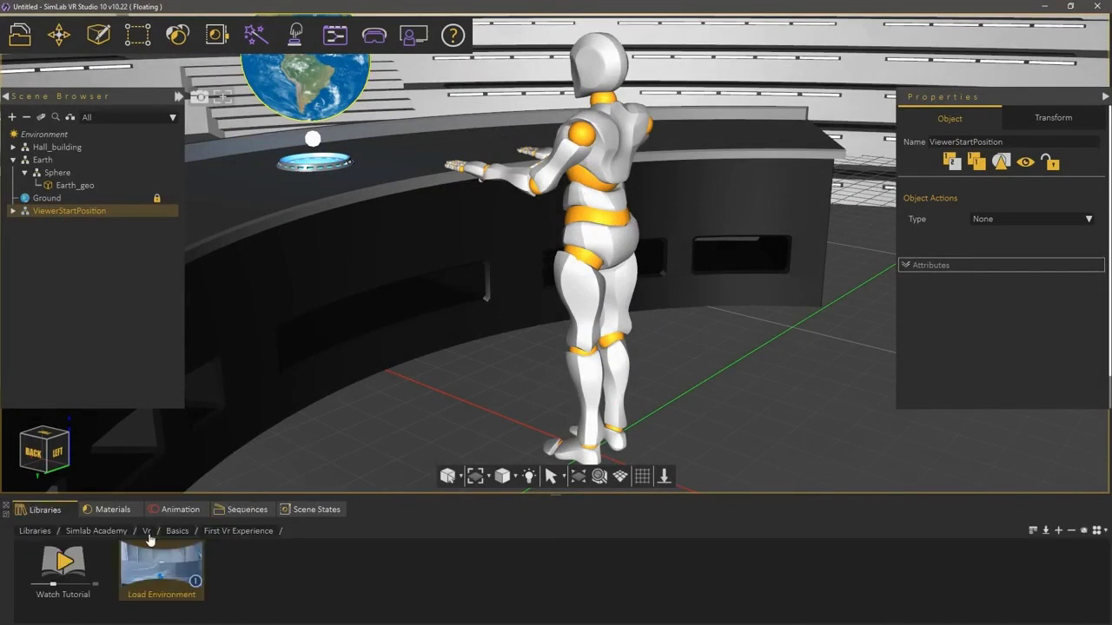
Go back up to the Vr folder of the SimLab Academy library, listing Basics through VR Guide.
left_click(146, 531)
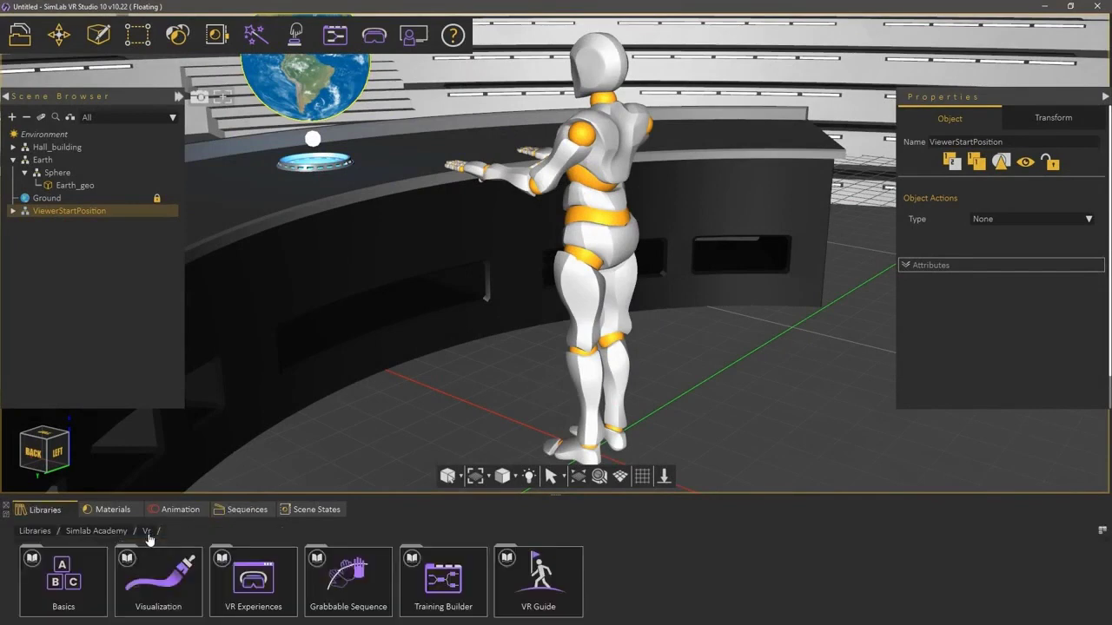